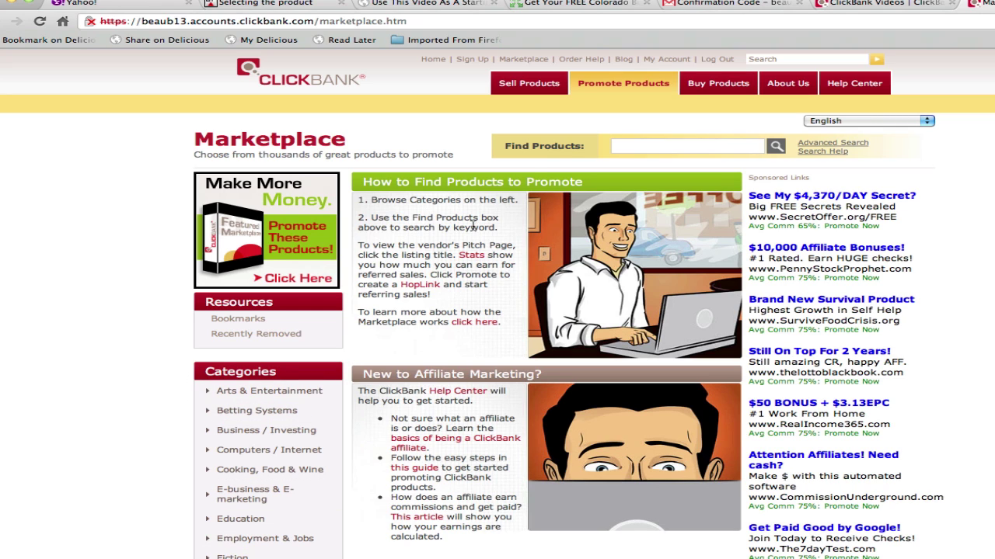
Open the Health & Fitness category from the Marketplace Categories list
left_click(600, 149)
scroll(172, 181, "down", 3)
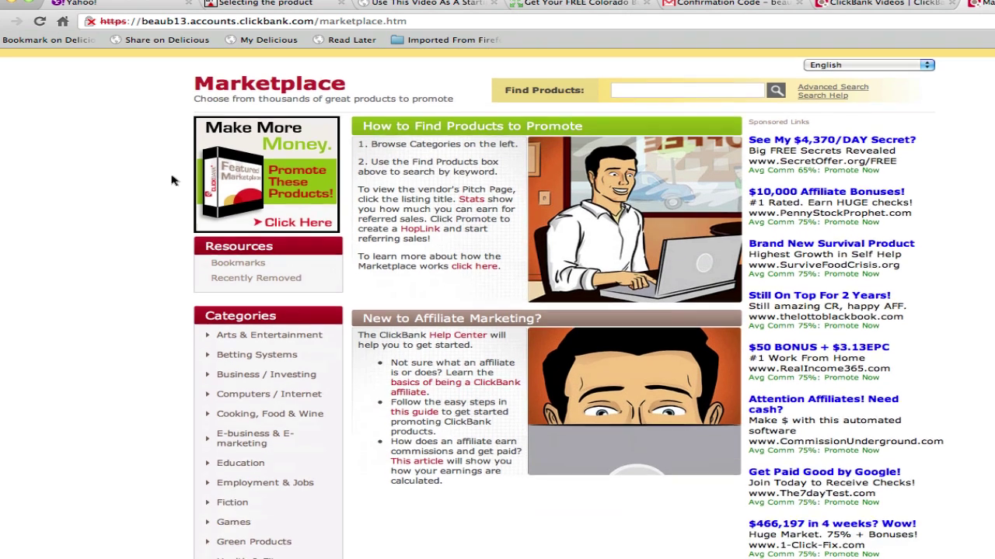
scroll(173, 180, "down", 3)
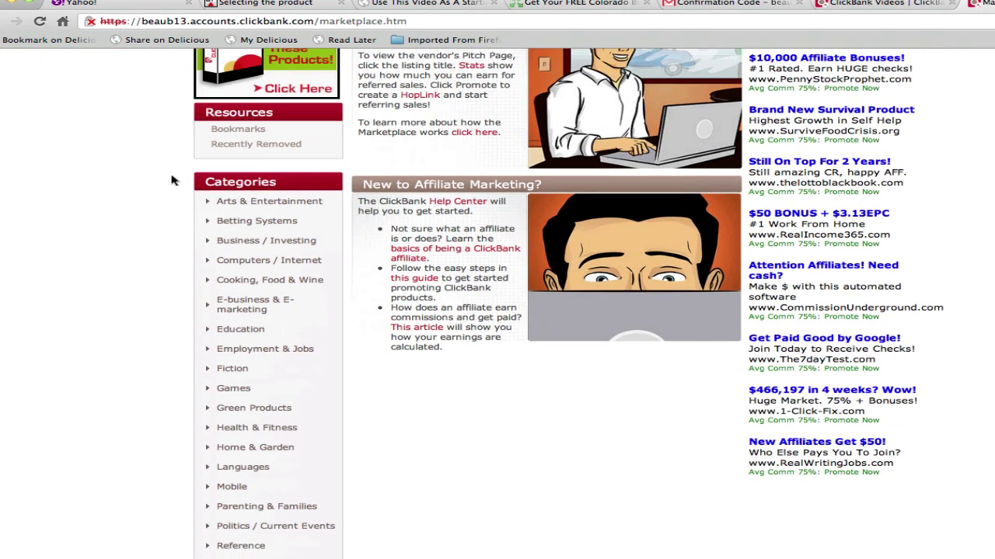
scroll(162, 433, "down", 2)
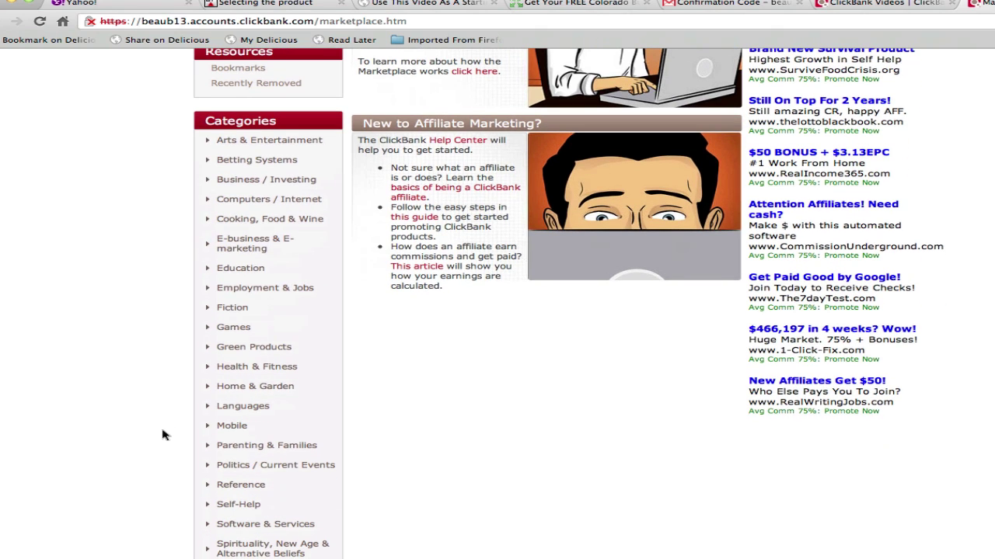
left_click(288, 370)
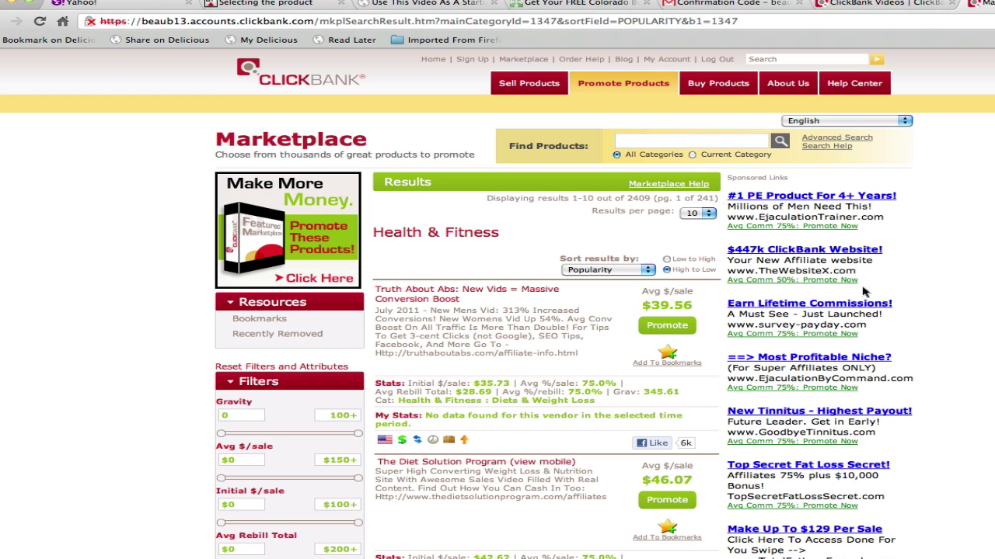
Review the 'Sort results by' options and keep Popularity as the ordering
left_click(640, 272)
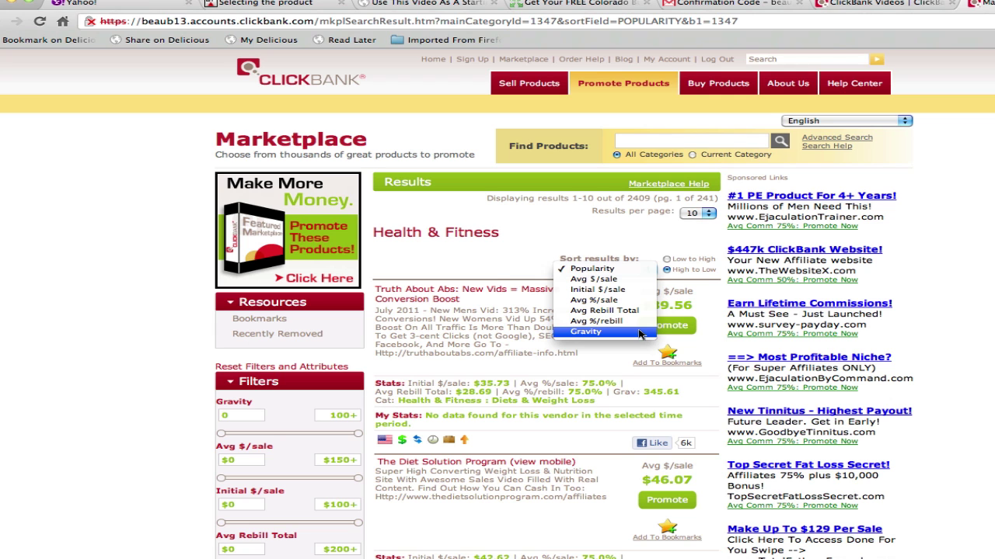
left_click(525, 348)
Browse down through the Health & Fitness filters and product results
scroll(522, 350, "down", 1)
scroll(522, 349, "down", 1)
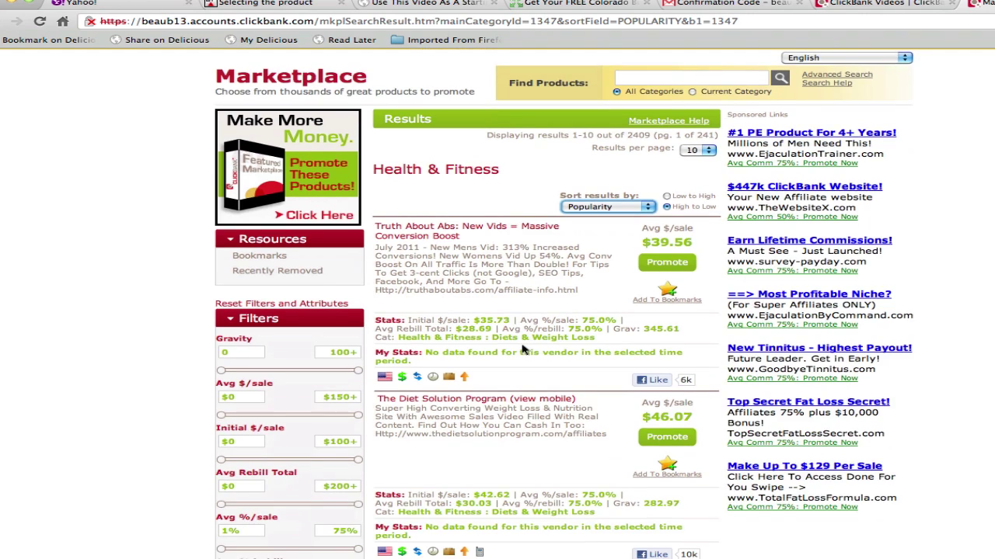
scroll(522, 350, "down", 1)
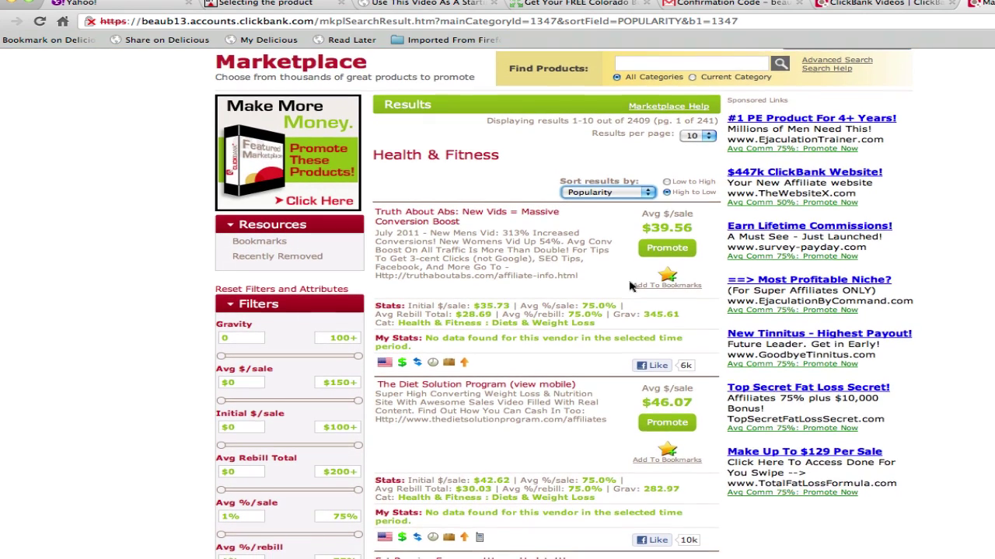
scroll(631, 286, "down", 2)
scroll(631, 287, "down", 1)
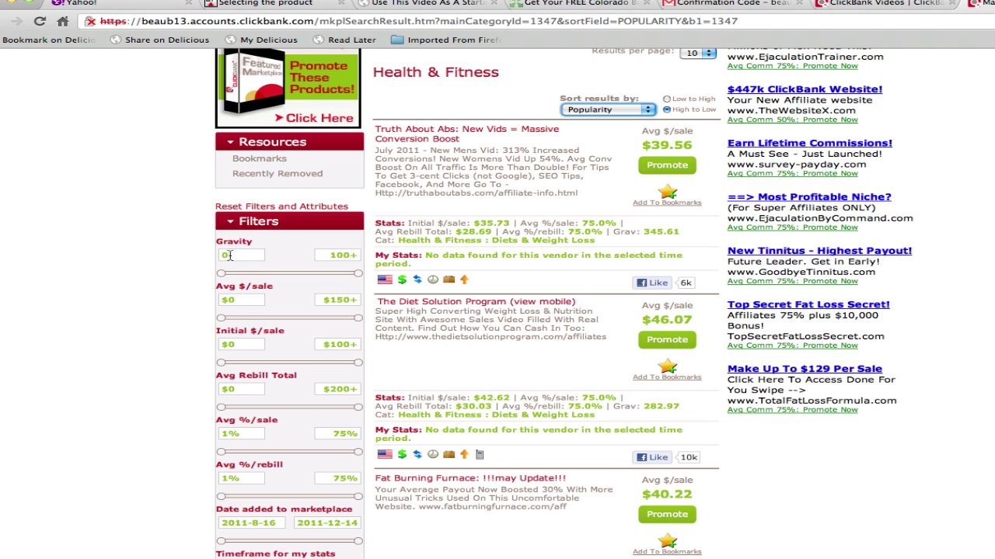
scroll(197, 276, "down", 1)
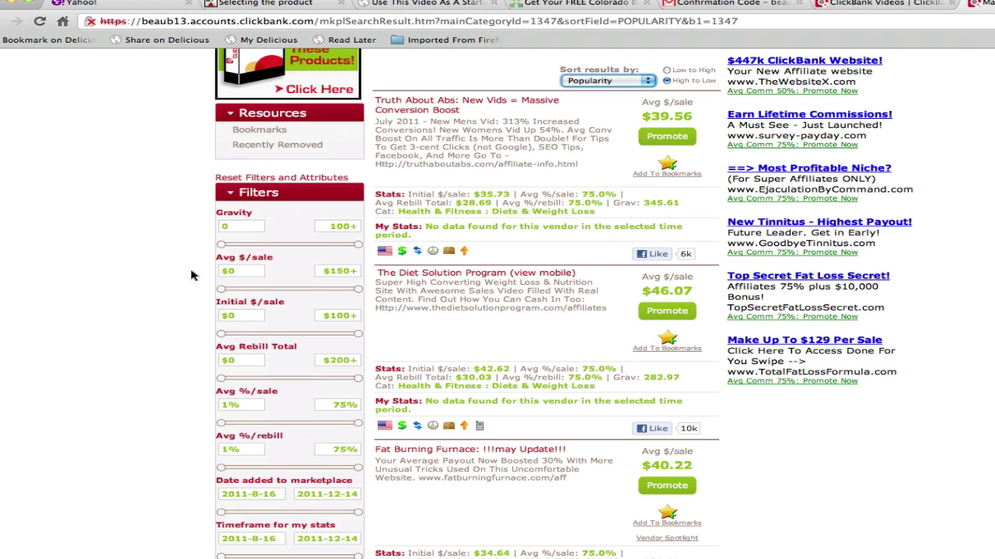
scroll(194, 276, "down", 2)
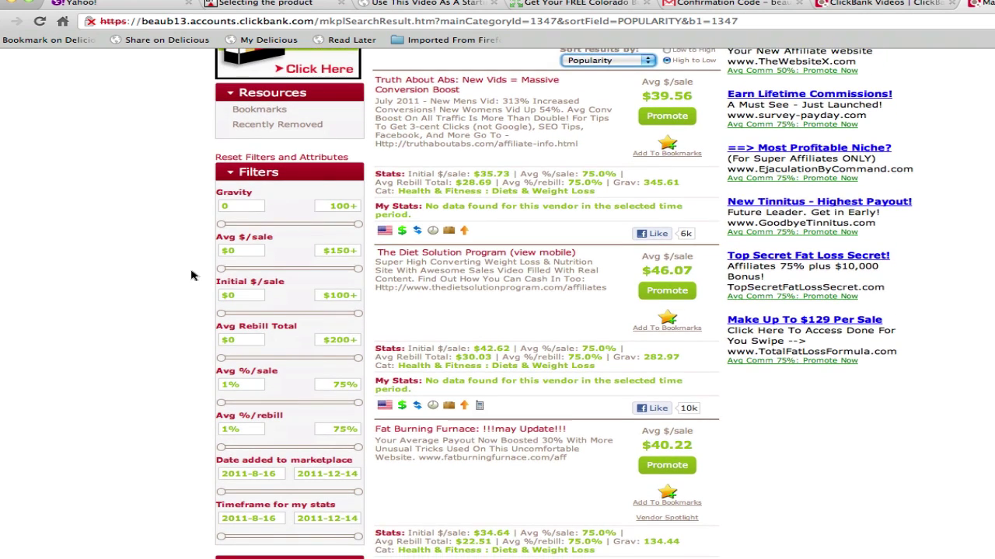
scroll(194, 276, "down", 1)
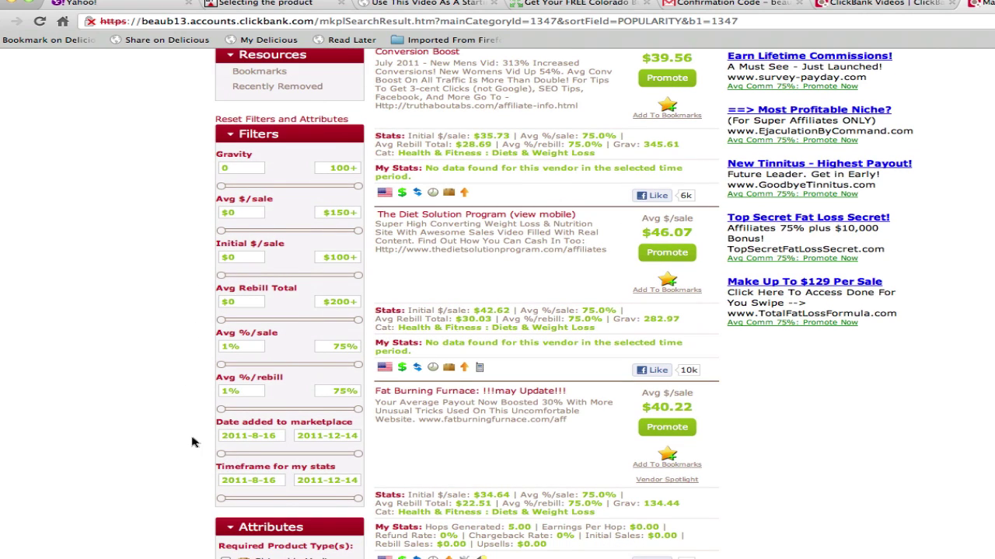
scroll(194, 442, "down", 3)
scroll(193, 442, "down", 6)
Return to the top and start promoting the first result, Truth About Abs
left_click(191, 382)
scroll(191, 383, "down", 2)
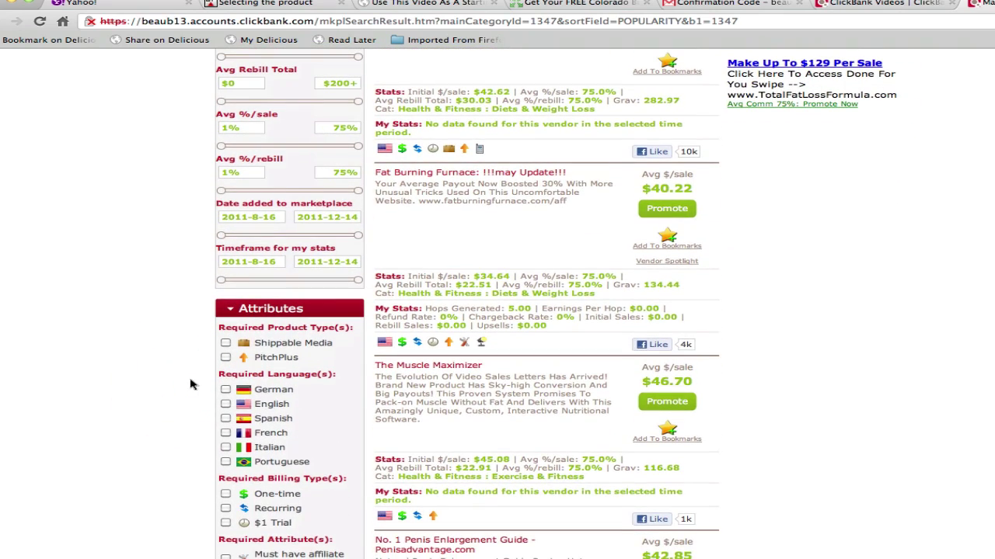
scroll(194, 437, "up", 9)
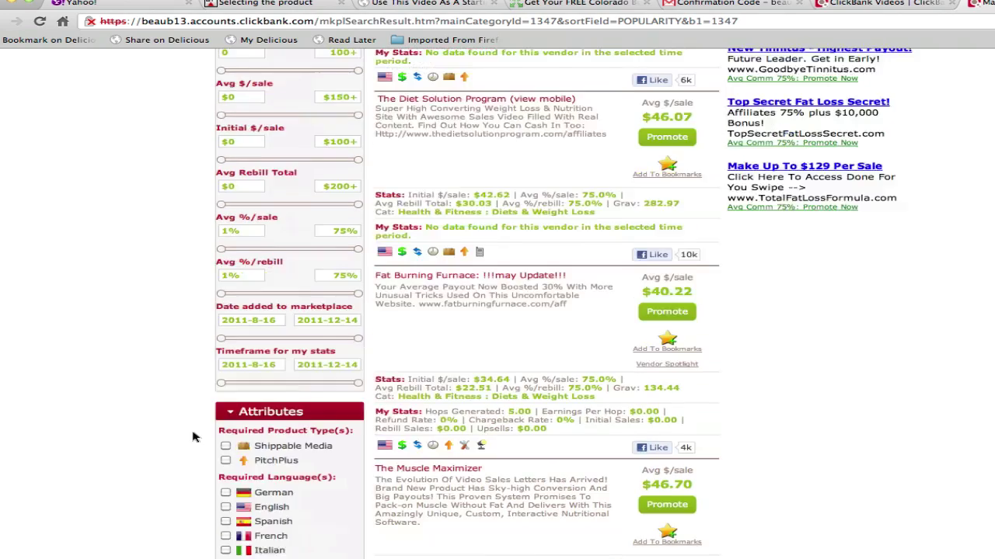
scroll(194, 437, "up", 9)
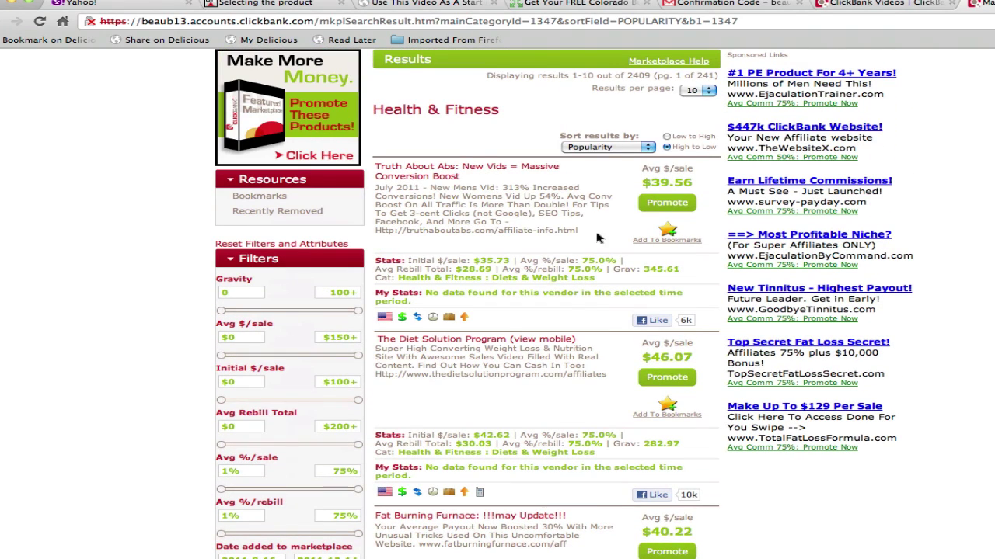
left_click(667, 206)
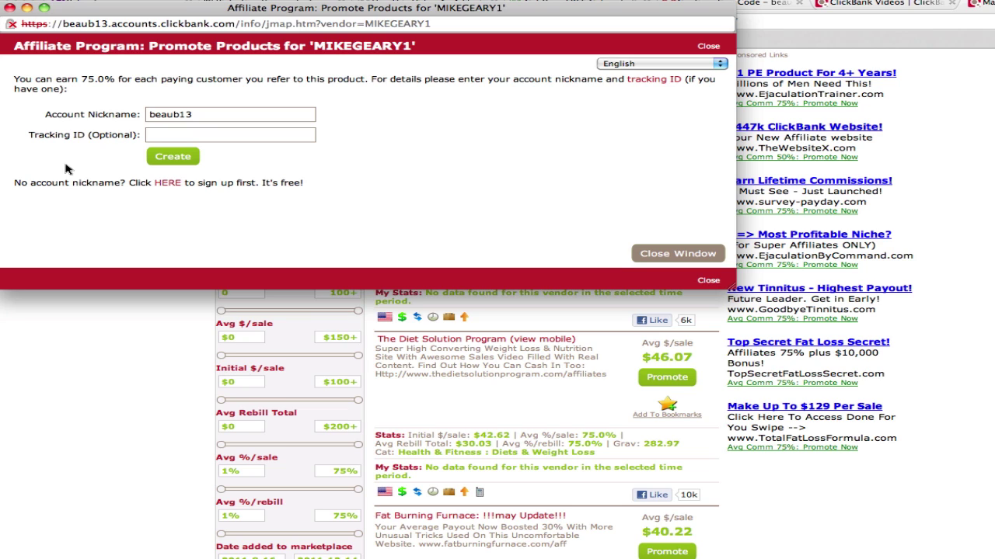
Select the filled-in account nickname, then place the cursor in the optional Tracking ID field
left_click_drag(157, 114, 144, 114)
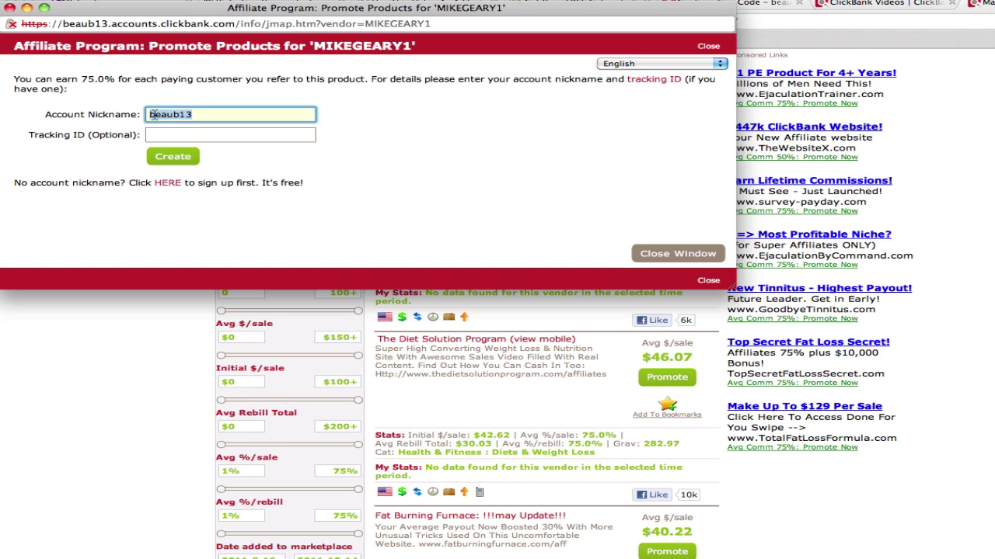
left_click(232, 137)
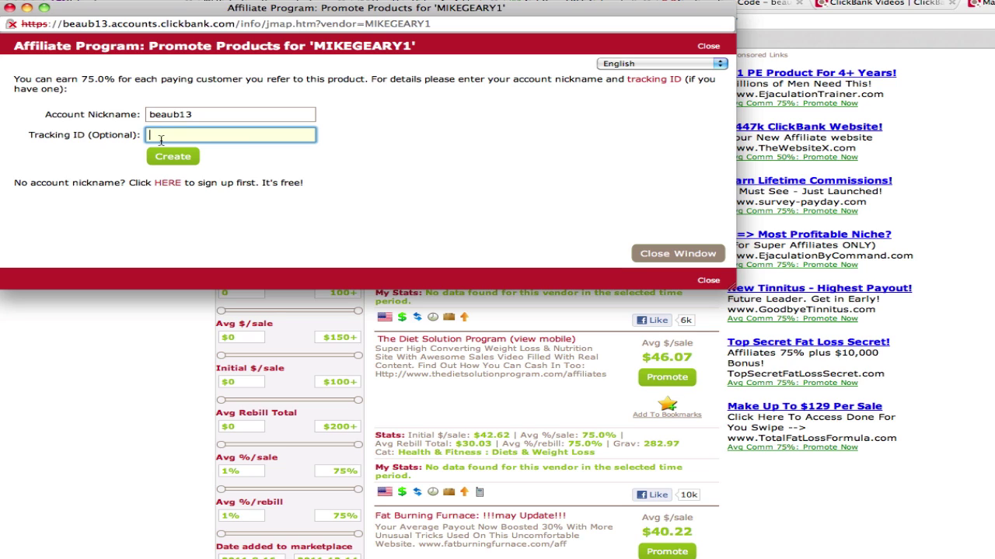
Create the encrypted HopLink using tracking ID 'newsletter'
type("newsletter")
left_click(174, 157)
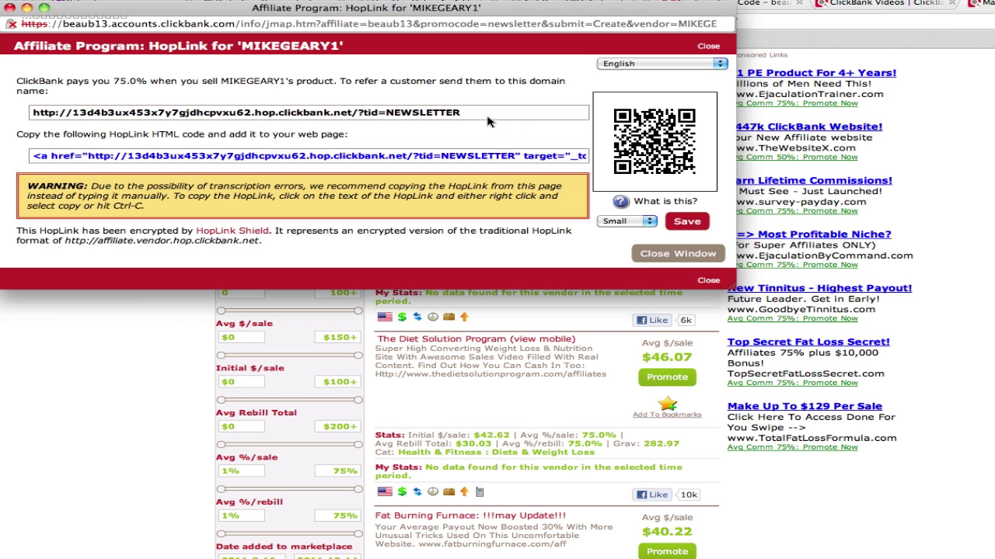
left_click(463, 113)
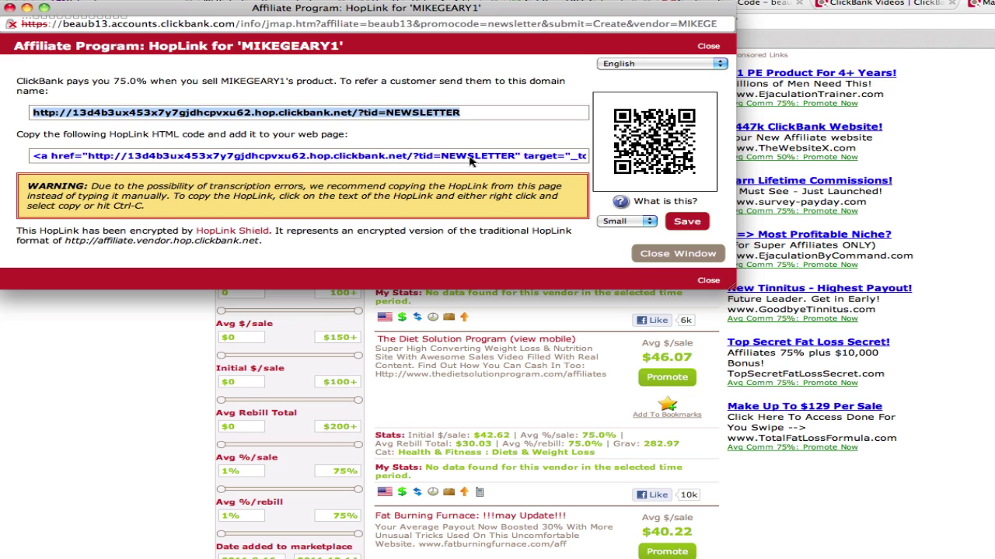
left_click(475, 113)
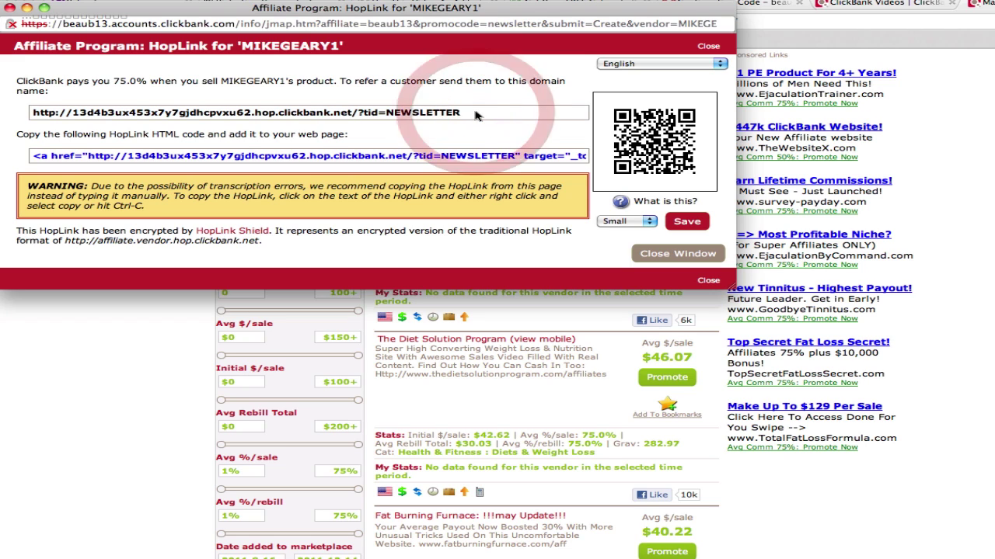
mouse_move(474, 114)
left_mouse_down()
mouse_move(177, 101)
mouse_move(22, 115)
left_mouse_up()
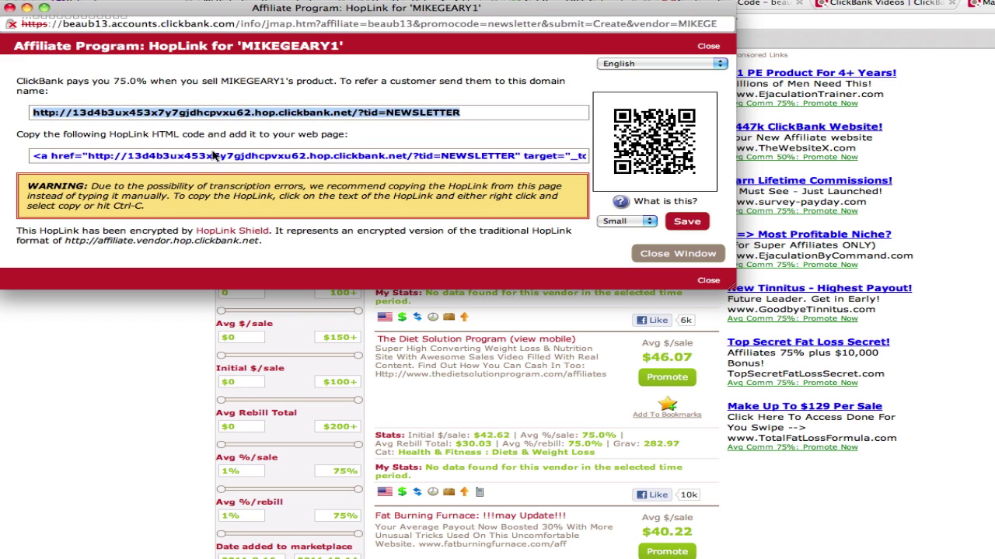
left_click(215, 159)
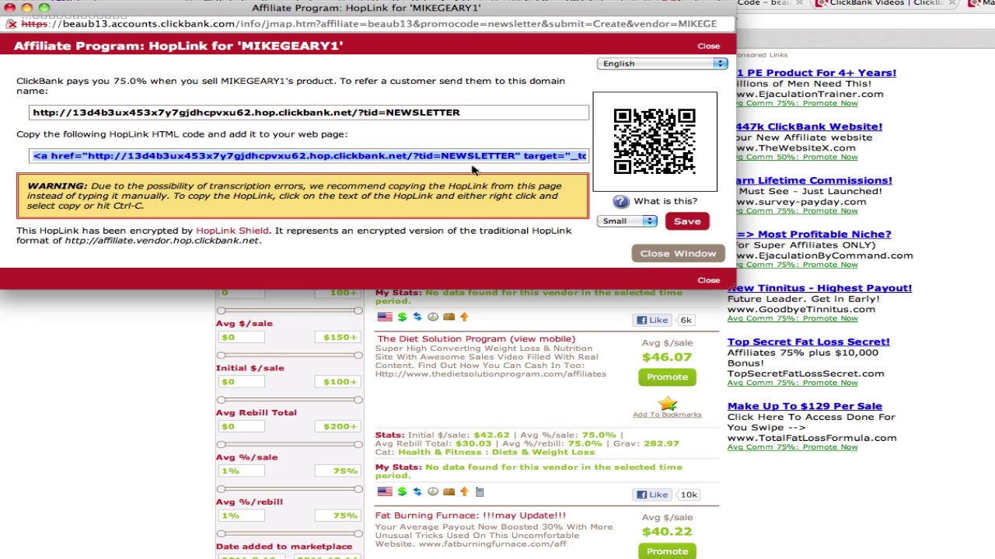
left_click_drag(544, 161, 568, 164)
left_click(478, 110)
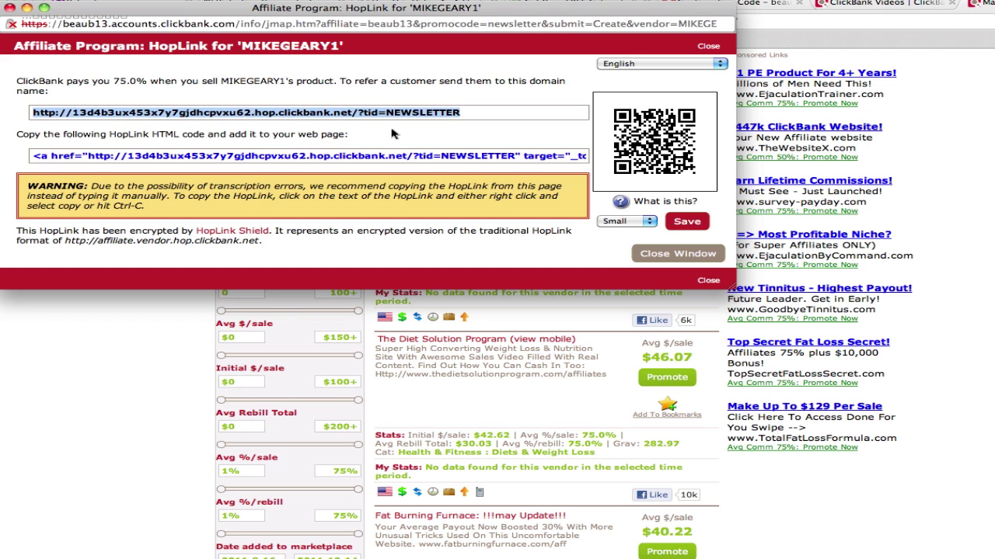
left_click(420, 160)
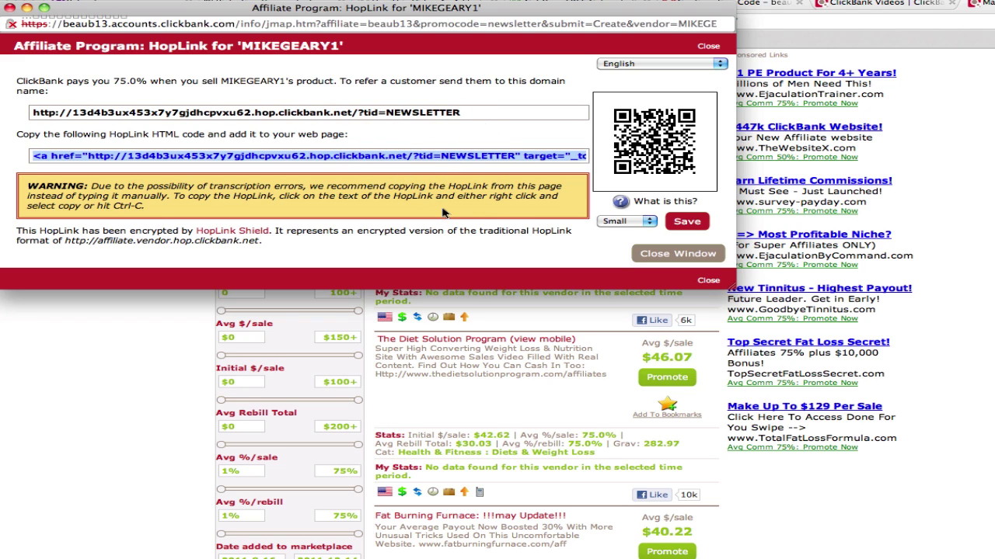
left_click(448, 115)
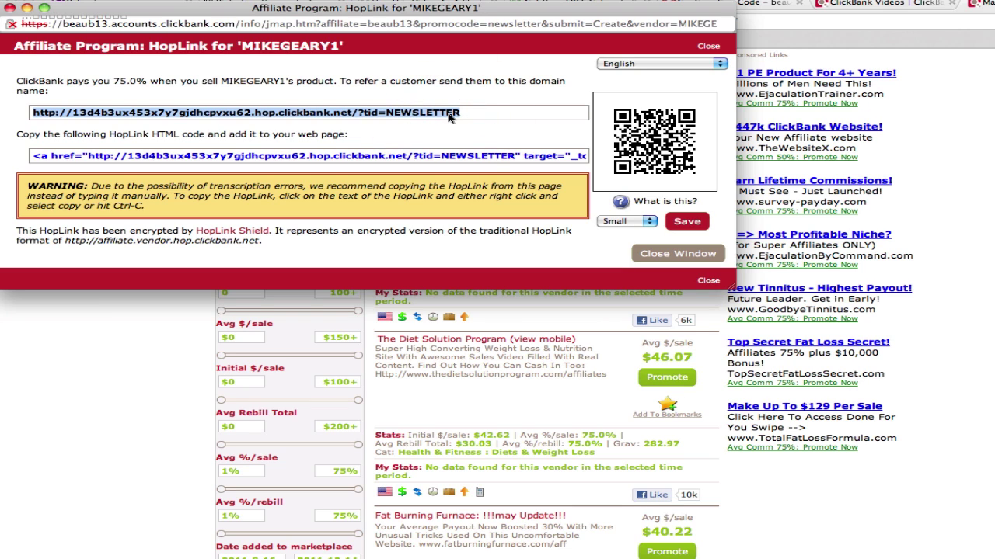